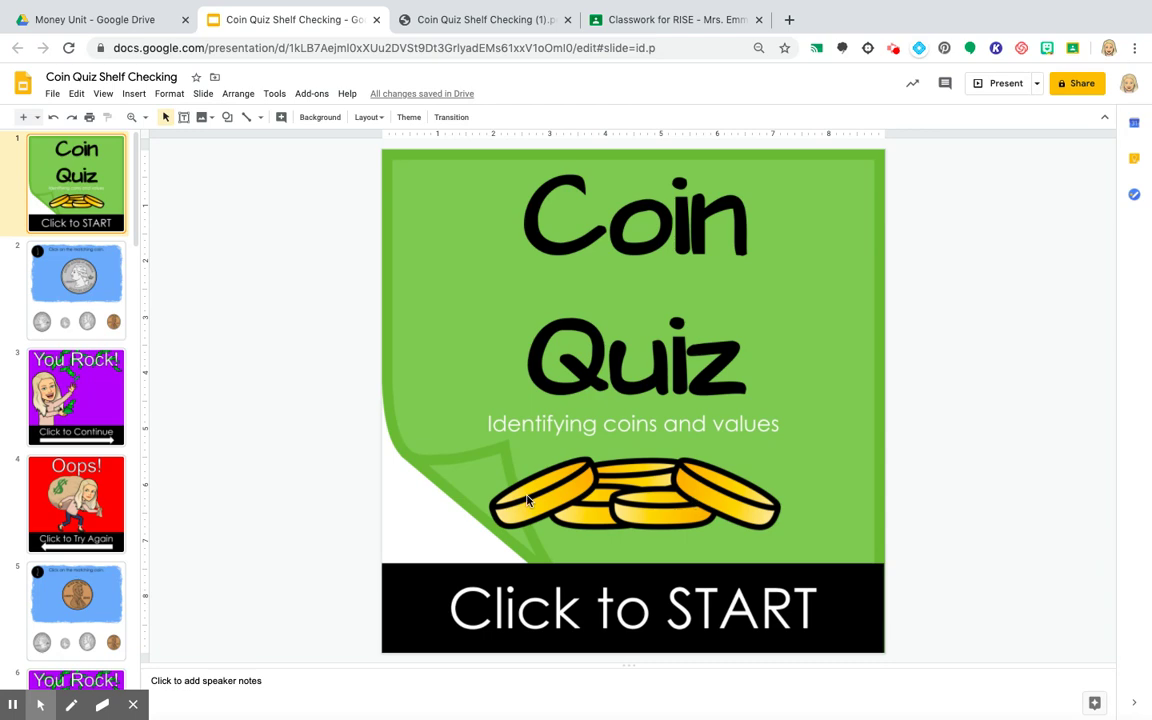
- Review question slides 2, 5 and 8: the quarter, penny and nickel questions
scroll(50, 540, down, 20)
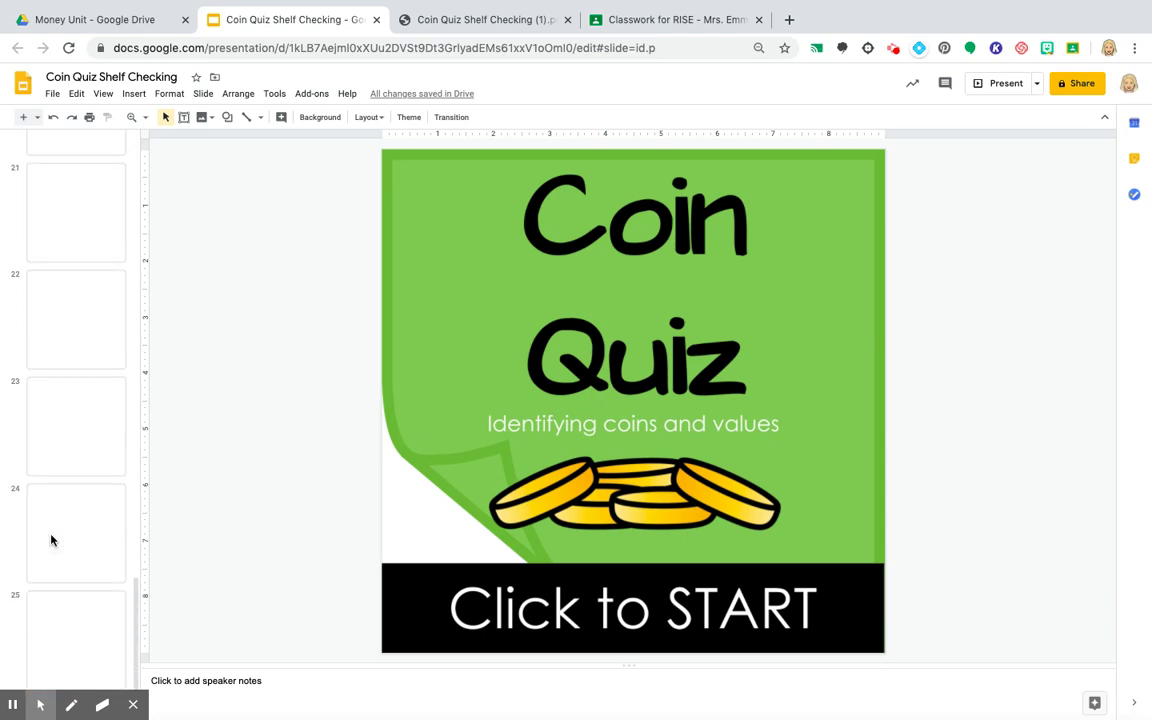
scroll(50, 540, up, 20)
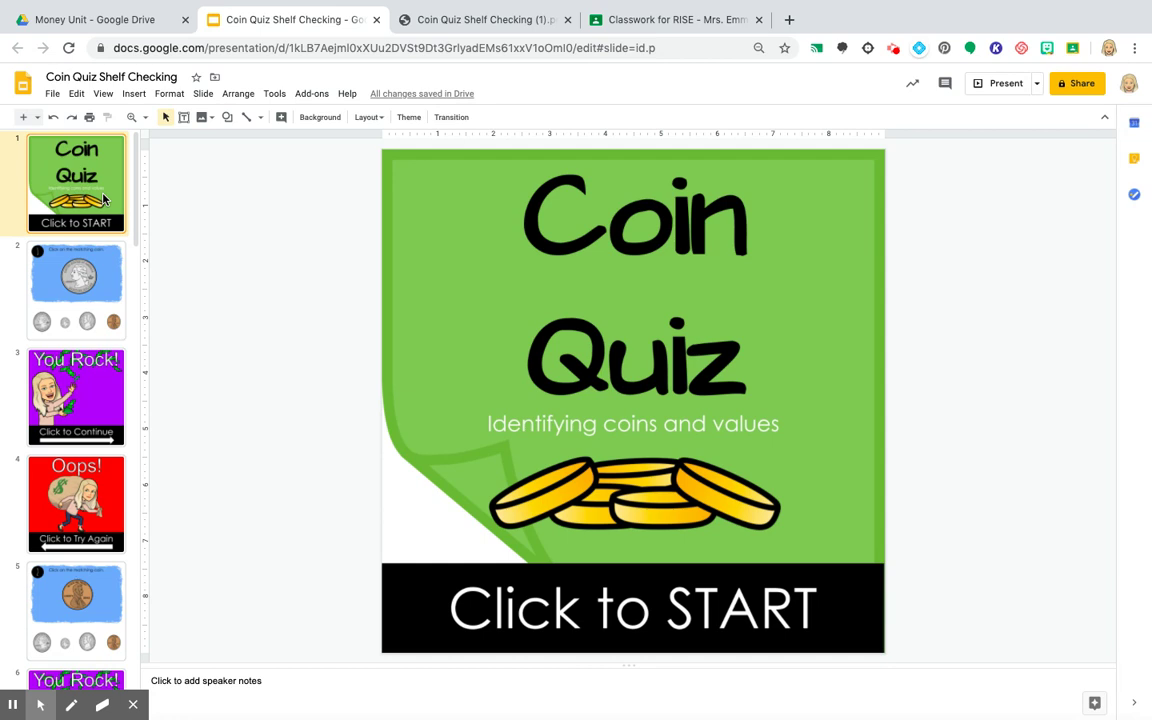
click(88, 286)
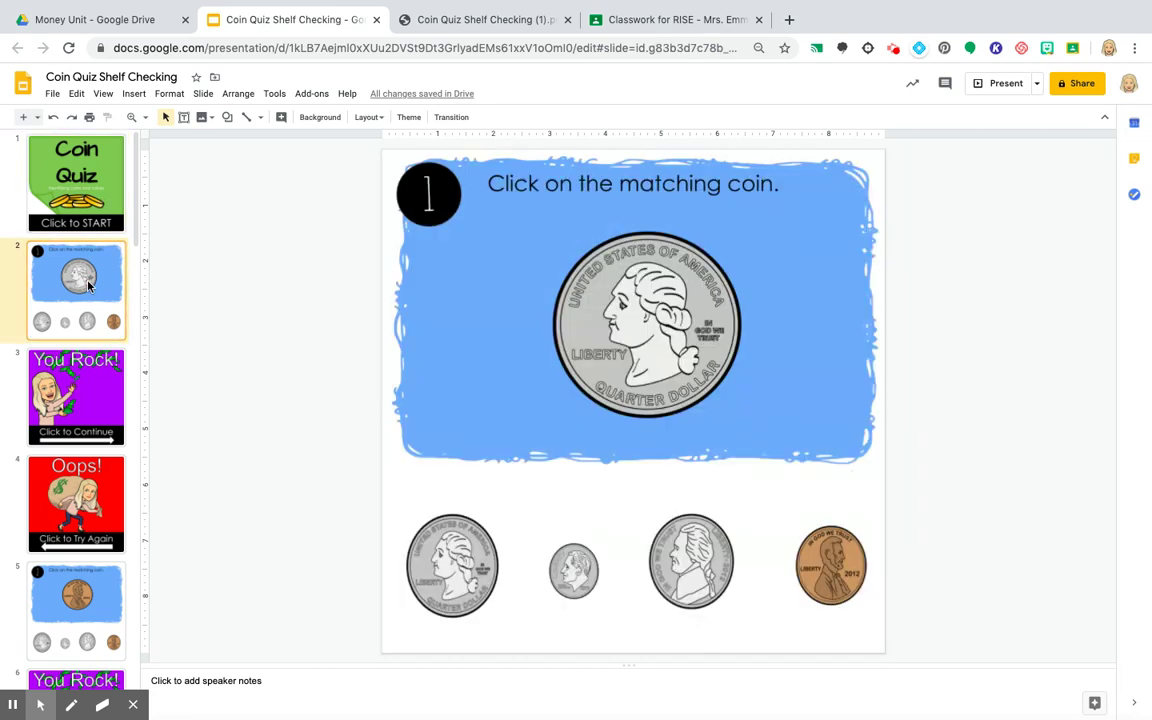
scroll(87, 295, down, 3)
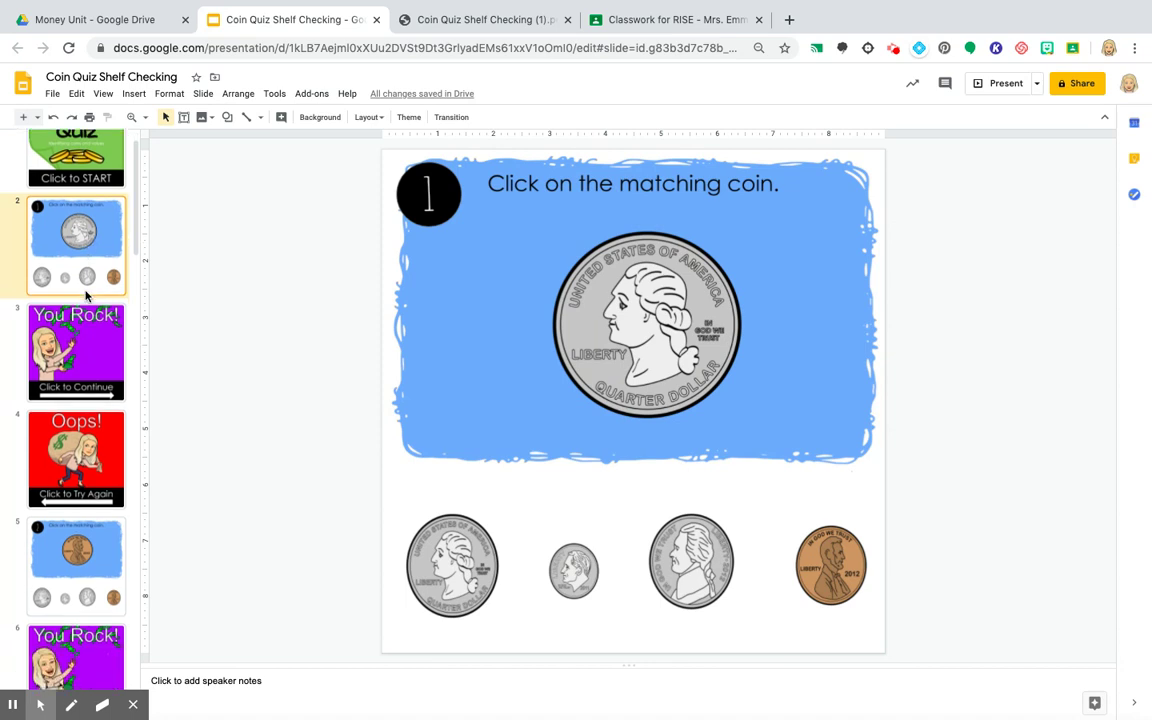
click(74, 468)
scroll(74, 472, down, 6)
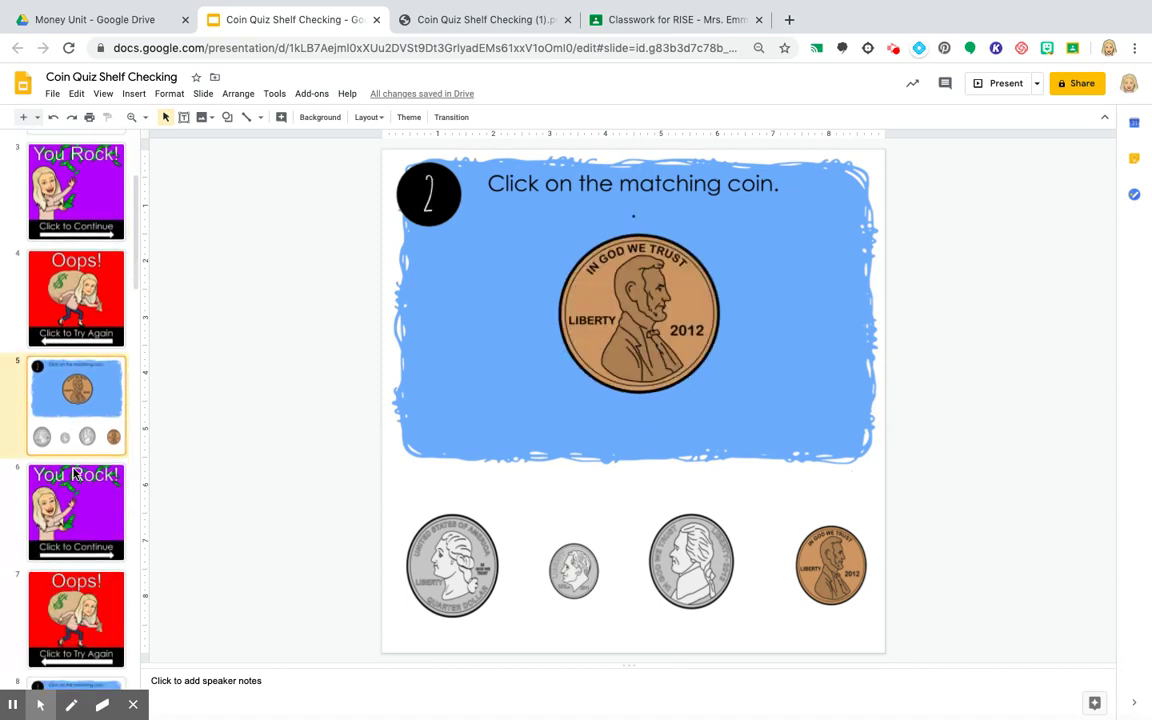
click(74, 472)
- Continue through slides 11, 14 and 17, ending on the nickel value question 6
scroll(72, 478, down, 6)
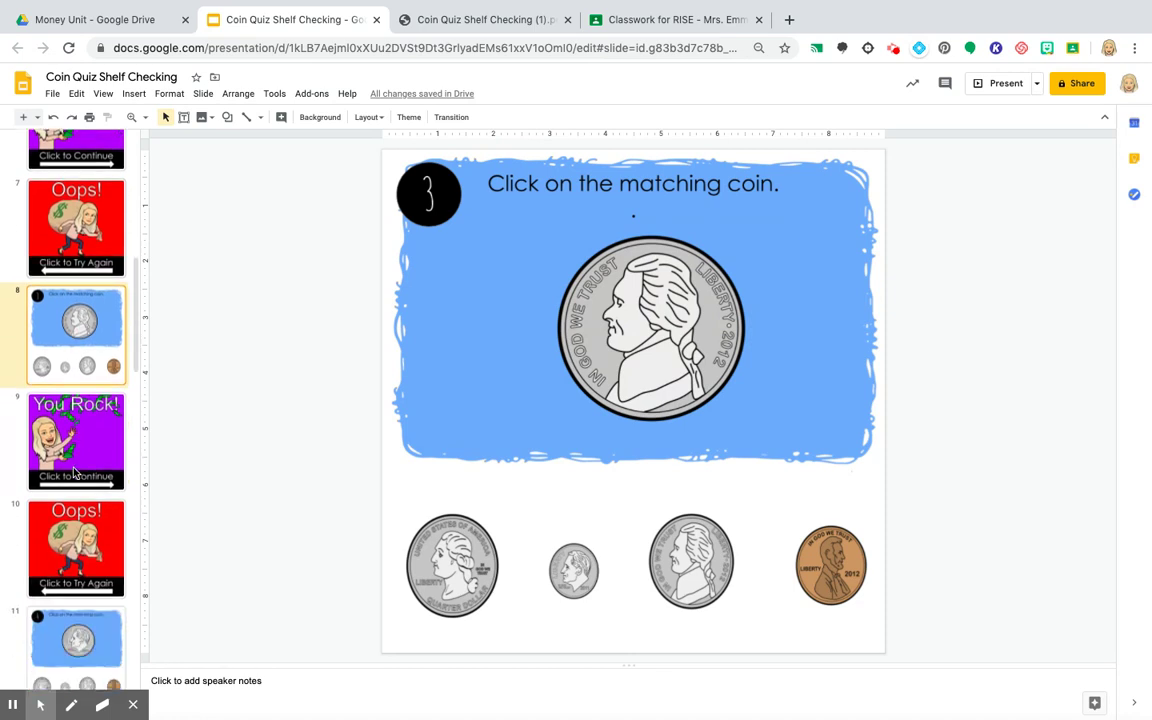
click(69, 488)
scroll(65, 460, down, 6)
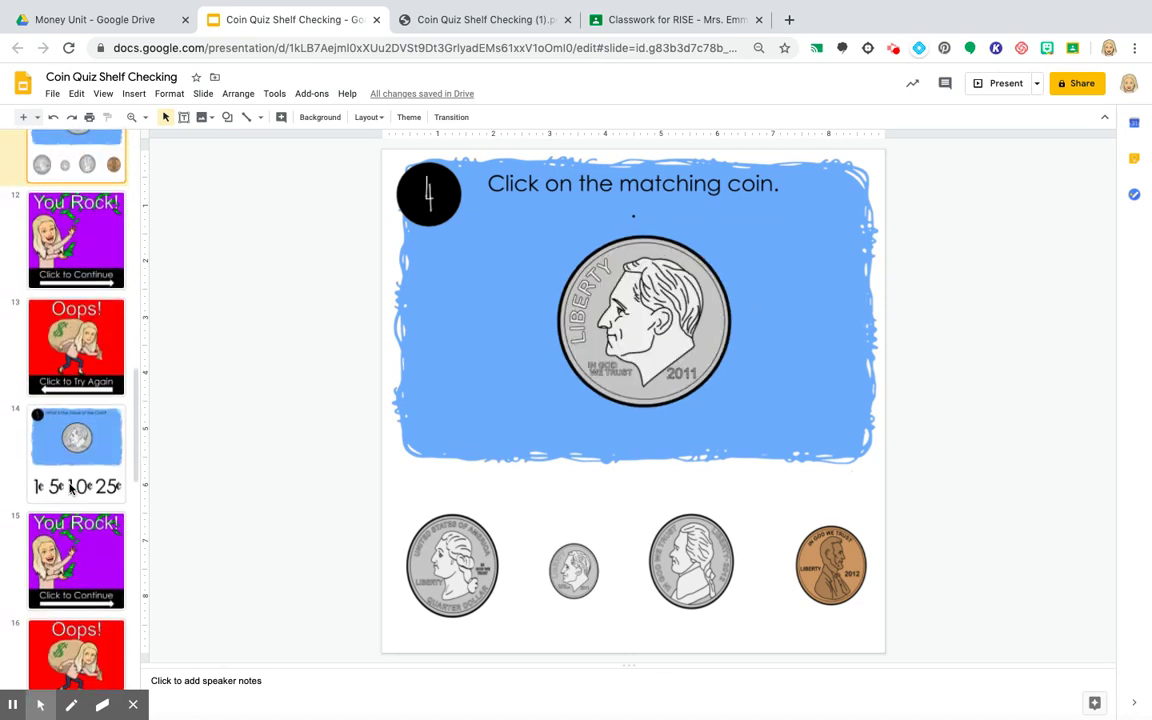
click(45, 392)
scroll(50, 450, down, 4)
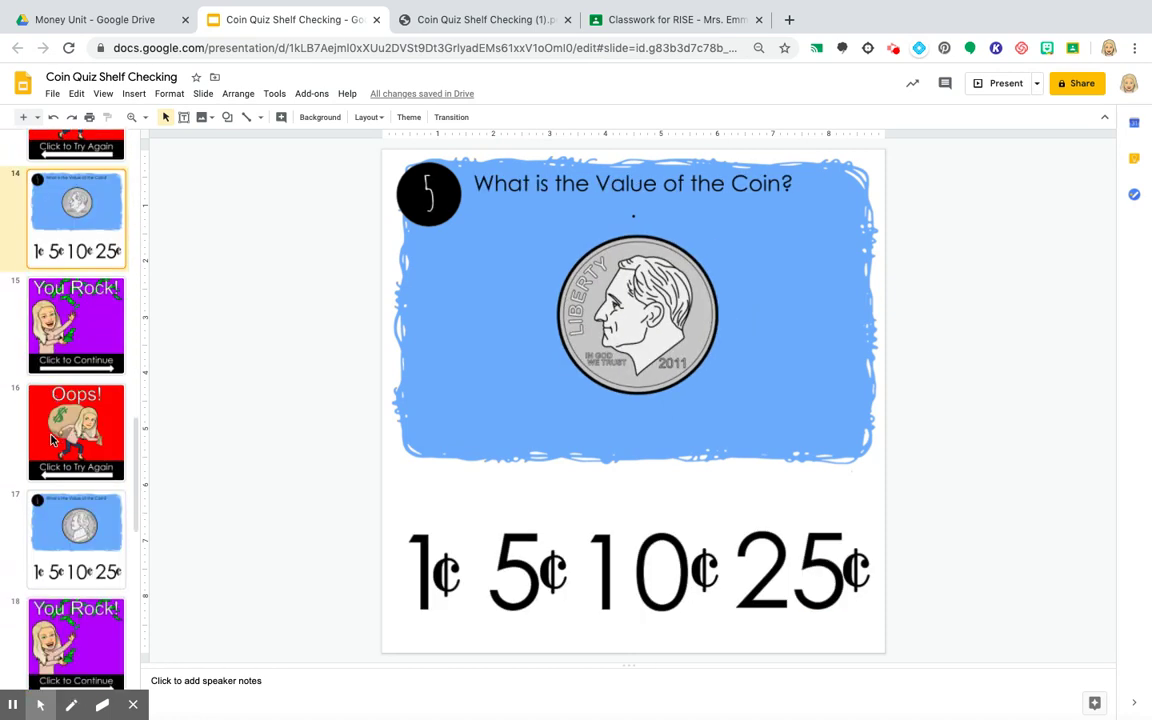
click(32, 523)
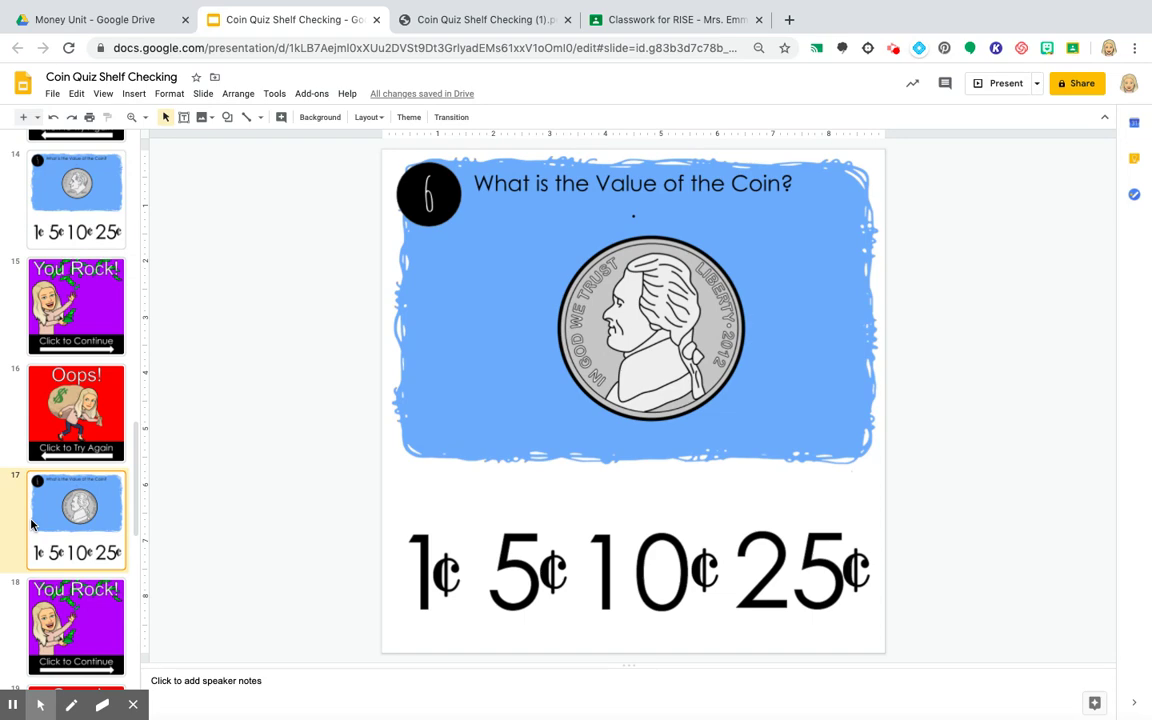
scroll(45, 510, up, 20)
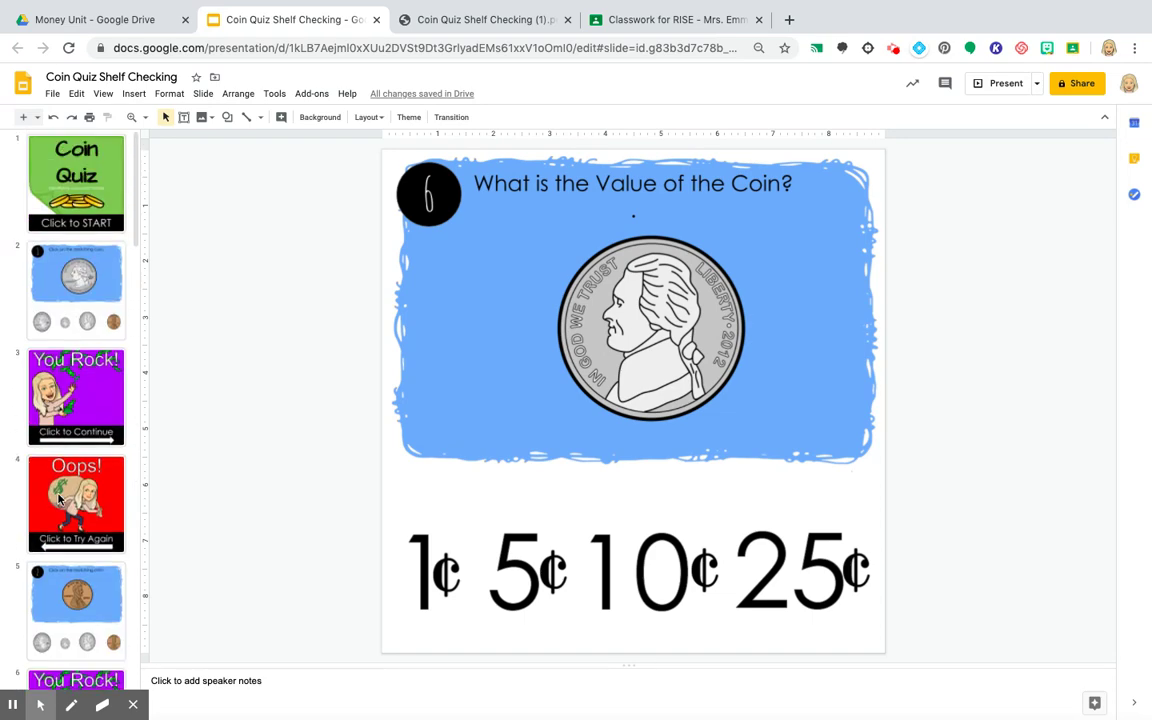
- Compare the You Rock! and Oops! feedback slides 3 and 4 after slide 2
click(53, 302)
click(75, 390)
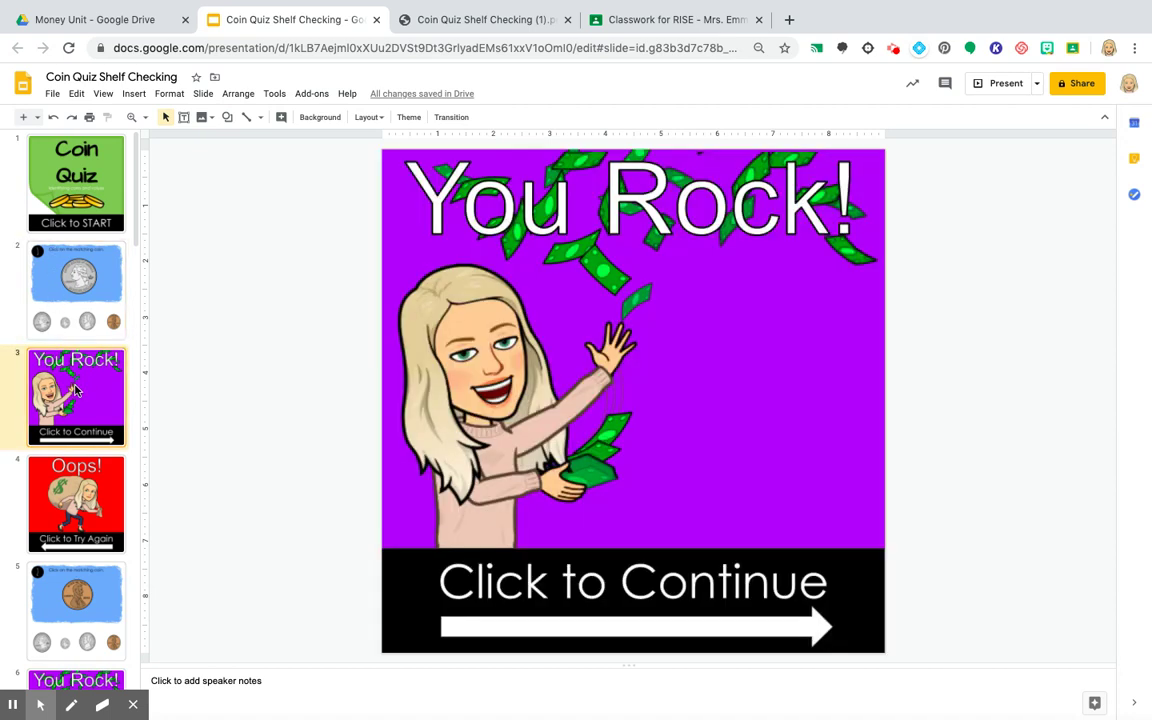
click(75, 497)
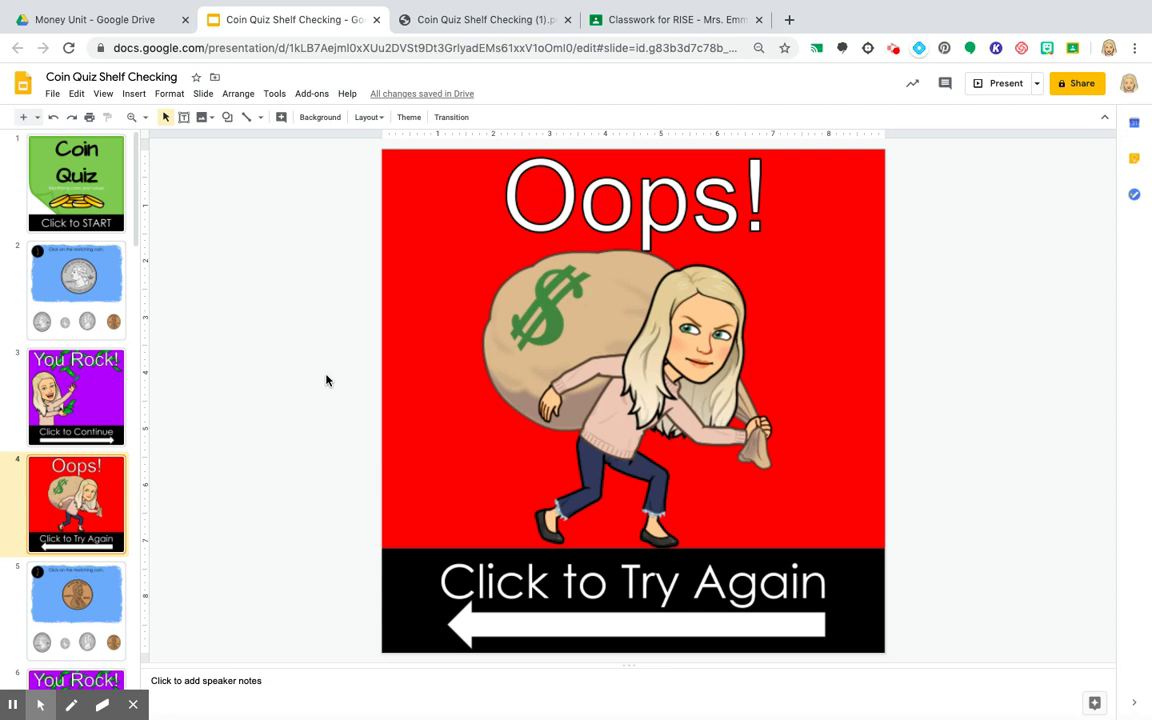
click(78, 416)
click(58, 503)
- Step from slide 5 down to the Oops! slide 22, then return the filmstrip to the top
scroll(58, 503, down, 5)
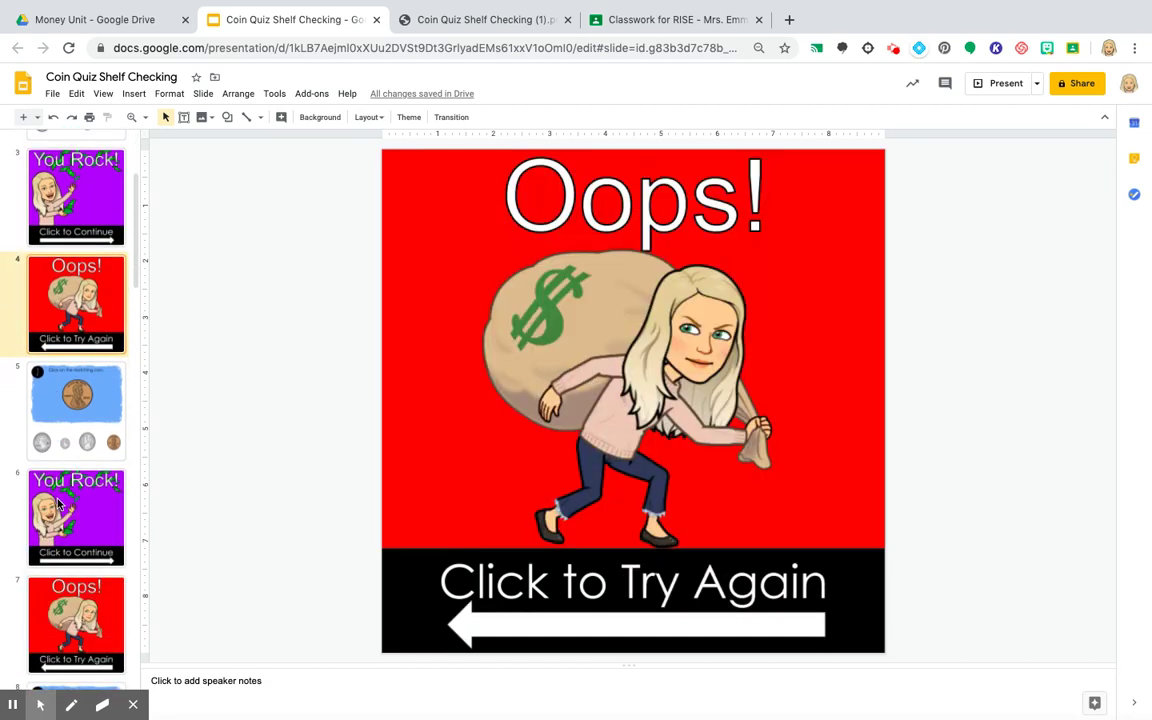
click(51, 259)
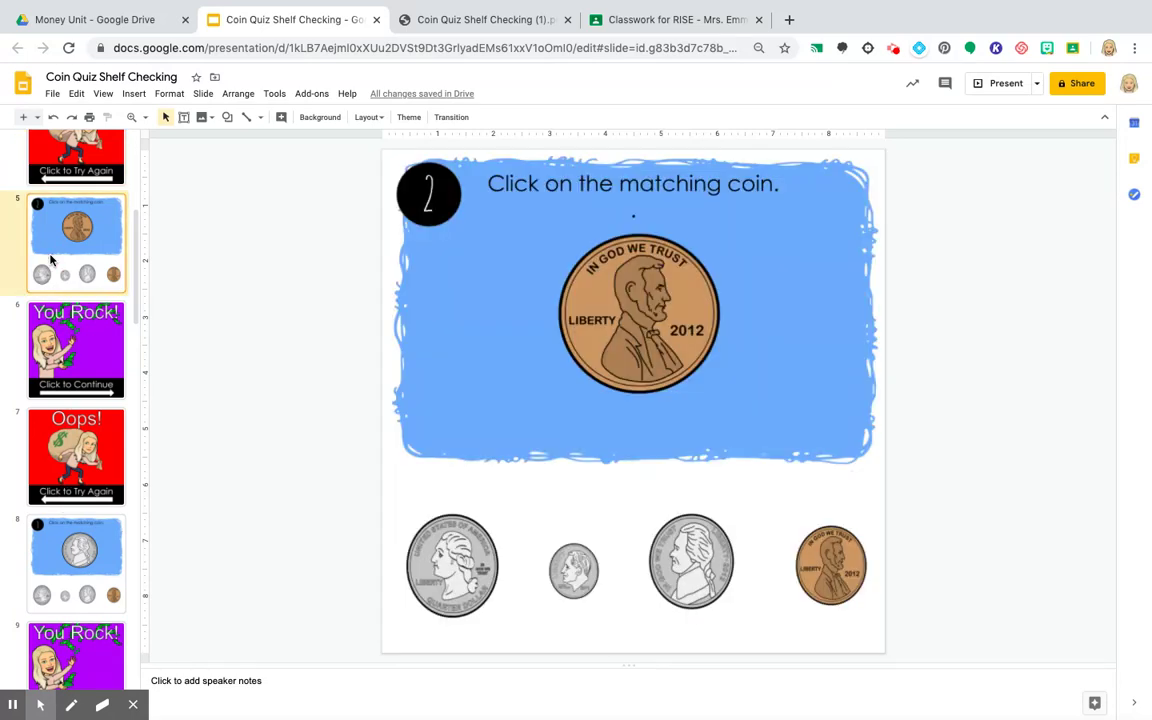
key(Down)
key(Down)
key(Down)
key(Down)
key(Down)
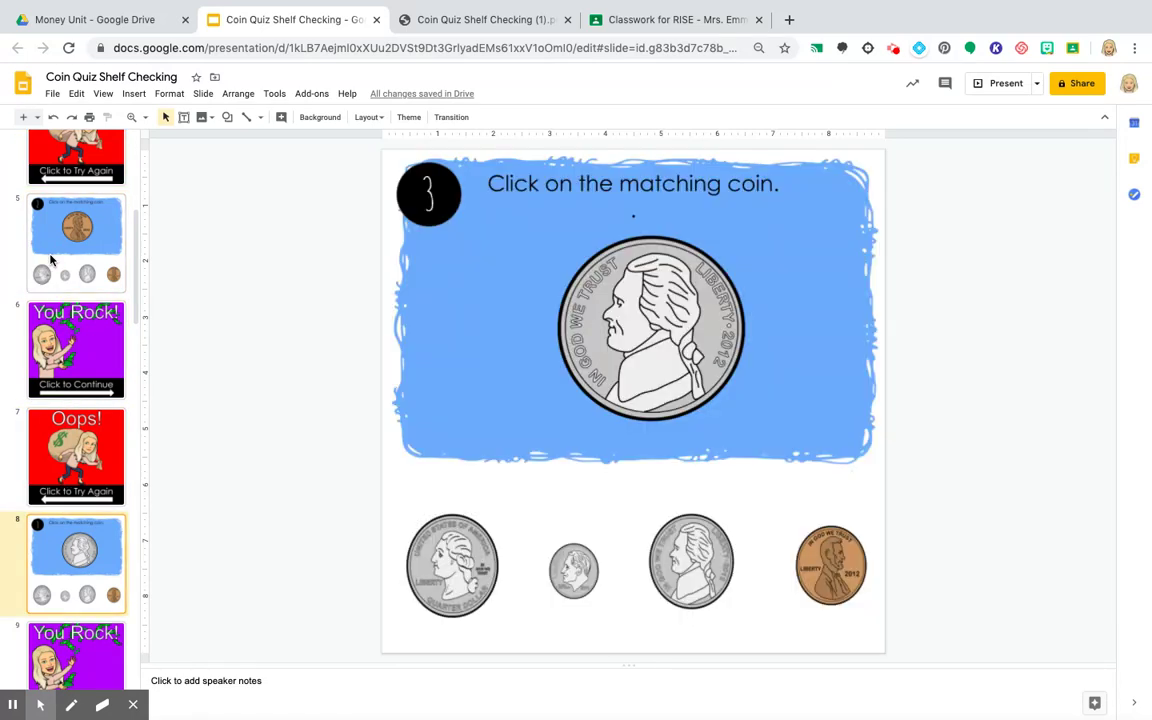
key(Down)
key(Down)
key(Down)
key(Down)
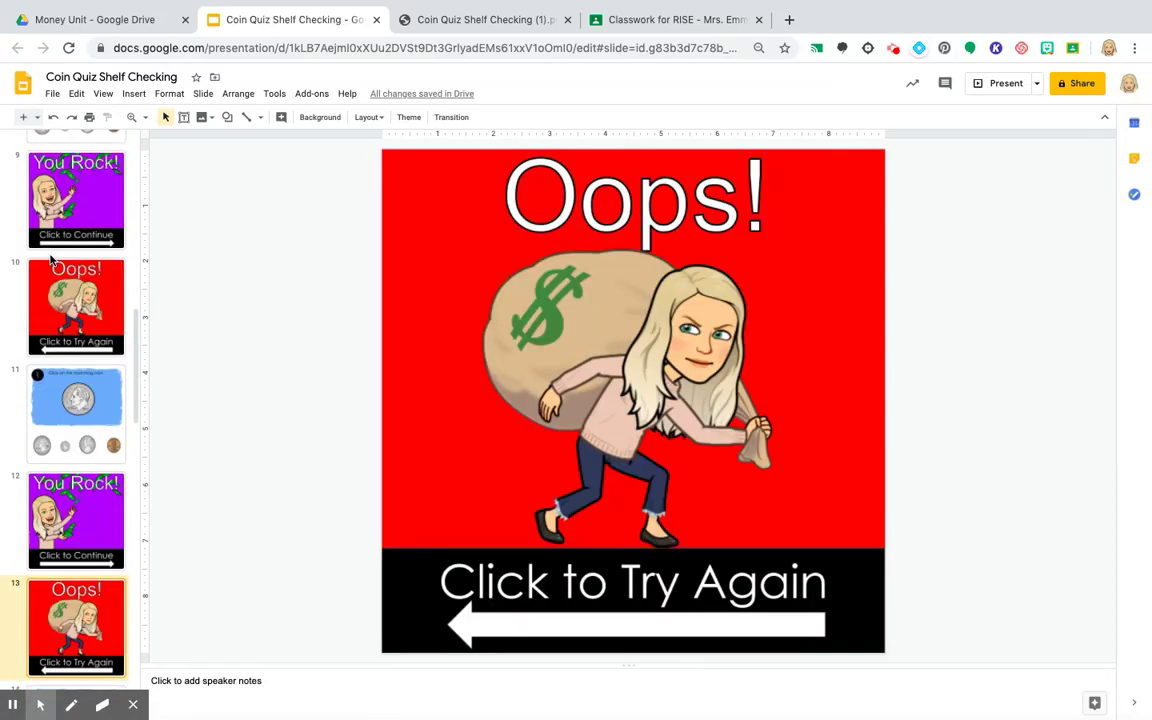
key(Down)
key(Down)
key(Down)
key(Down)
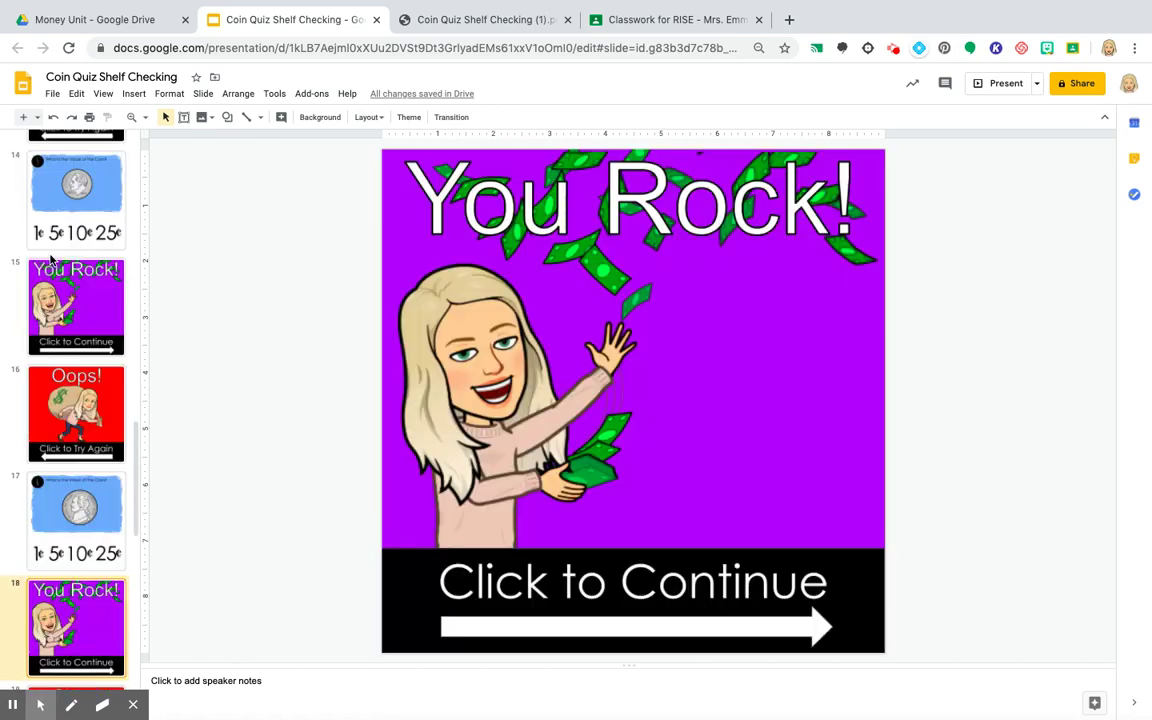
key(Down)
key(Down)
key(Down)
key(Down)
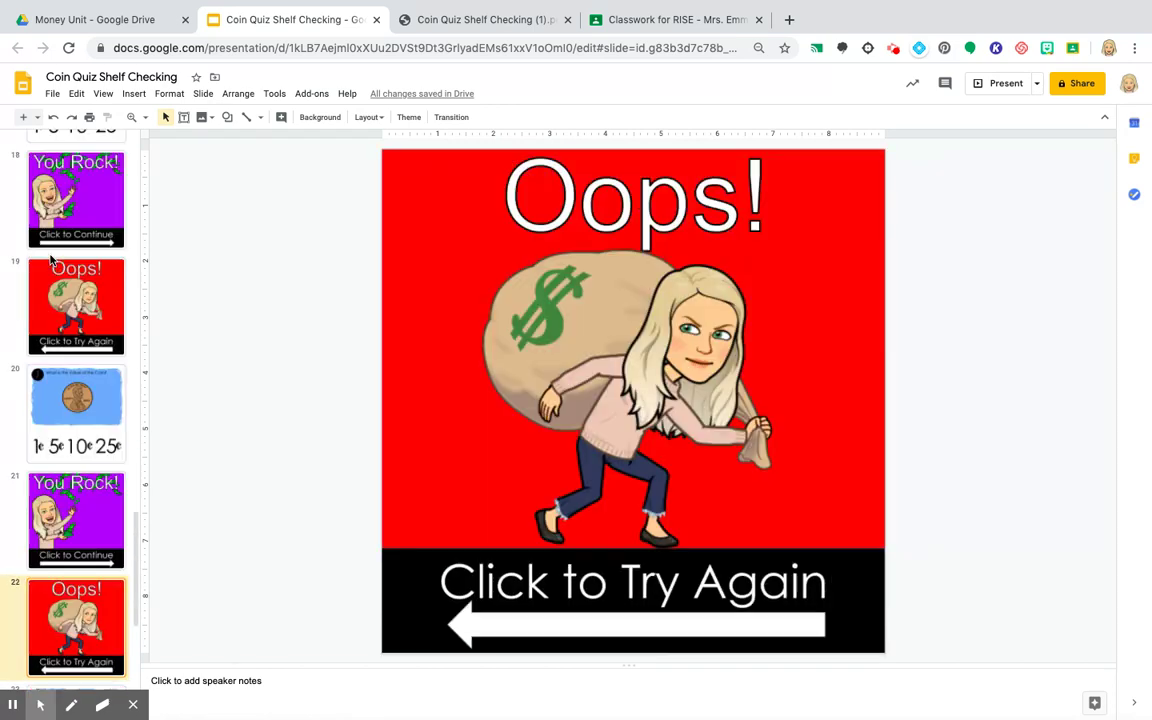
scroll(62, 207, up, 15)
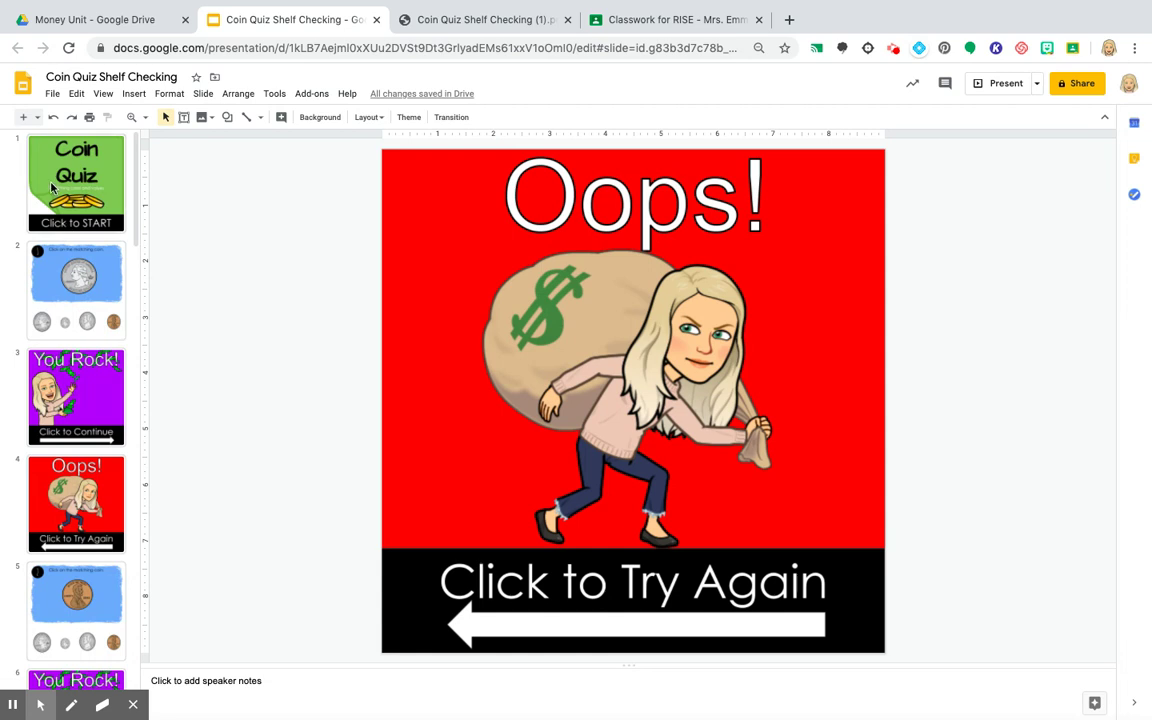
- Go to the Coin Quiz title slide and bring up the Shapes list of the Shape menu
click(52, 187)
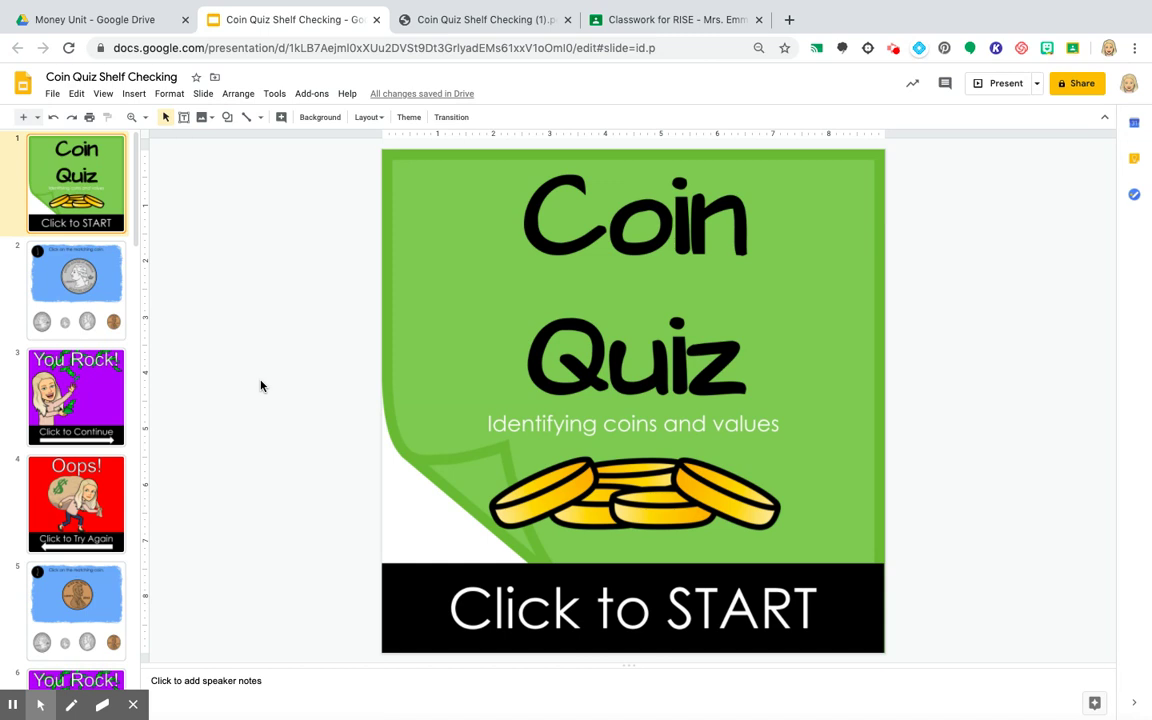
click(229, 117)
mouse_move(290, 139)
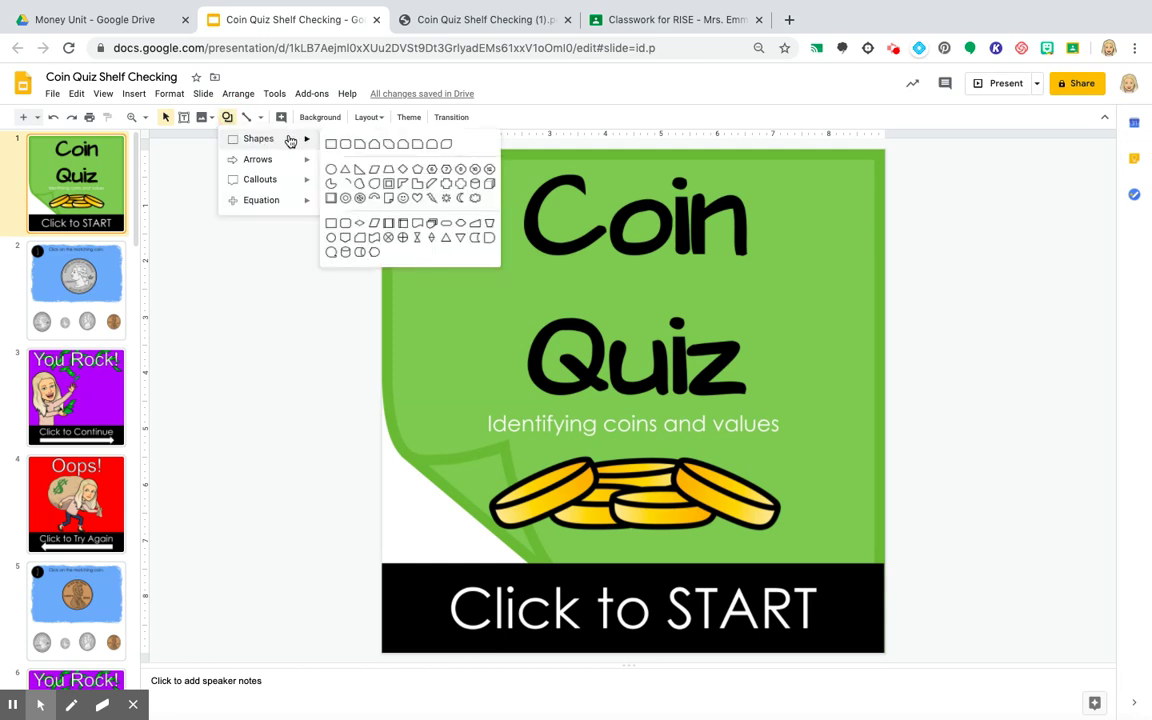
- Draw a rectangle over the whole title slide with Transparent fill and Transparent border
click(331, 146)
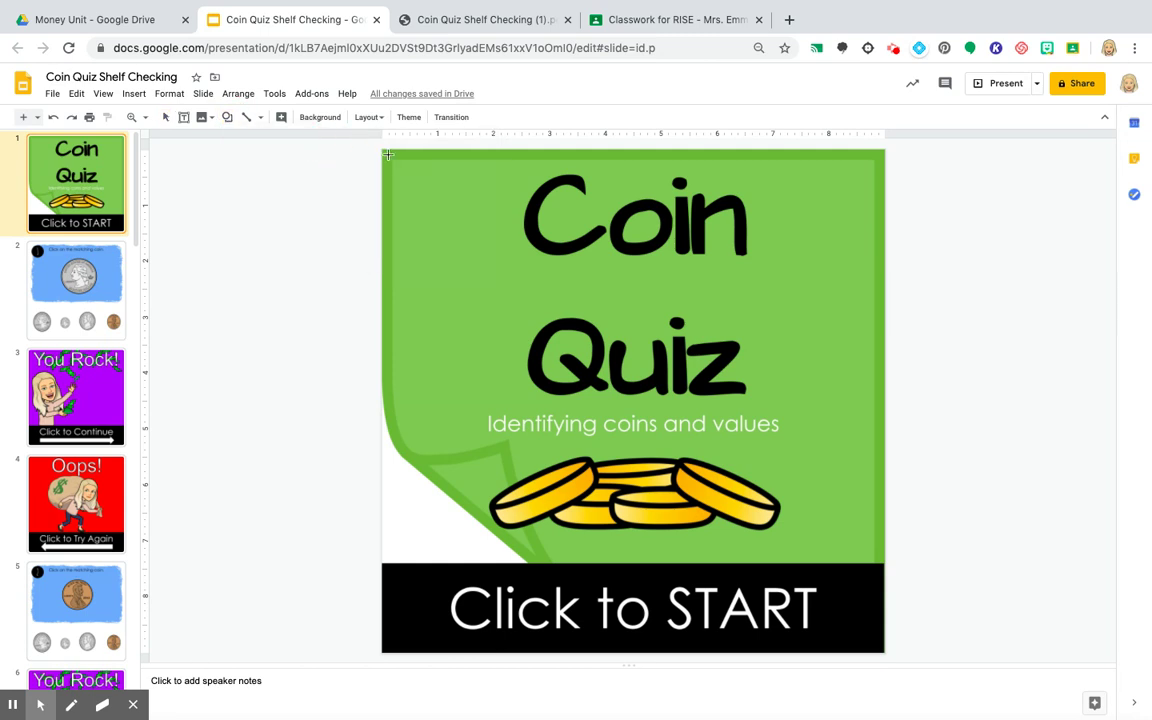
drag(389, 156, 880, 650)
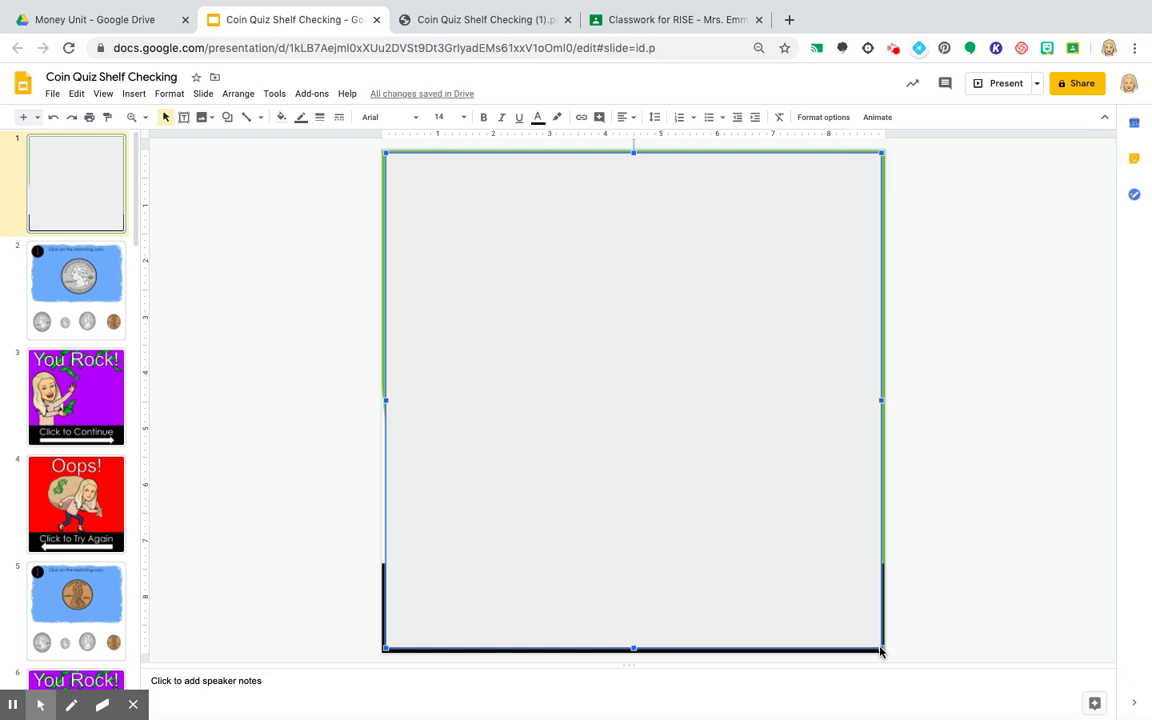
click(281, 117)
click(310, 161)
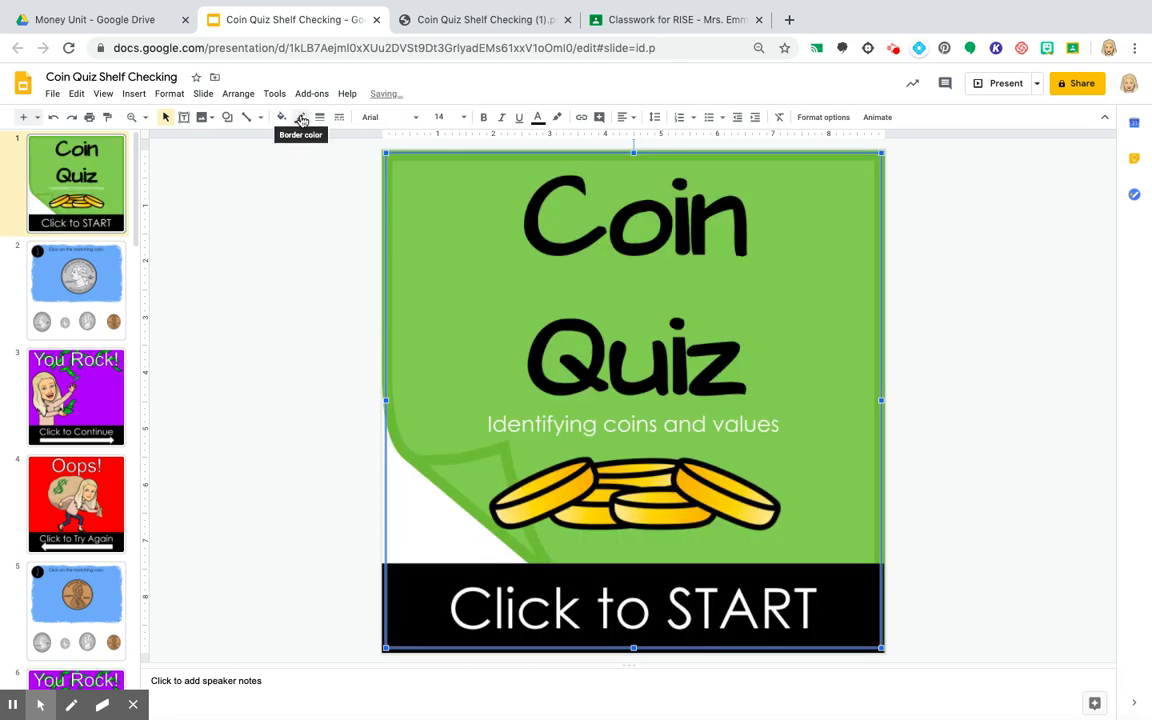
click(301, 117)
click(312, 143)
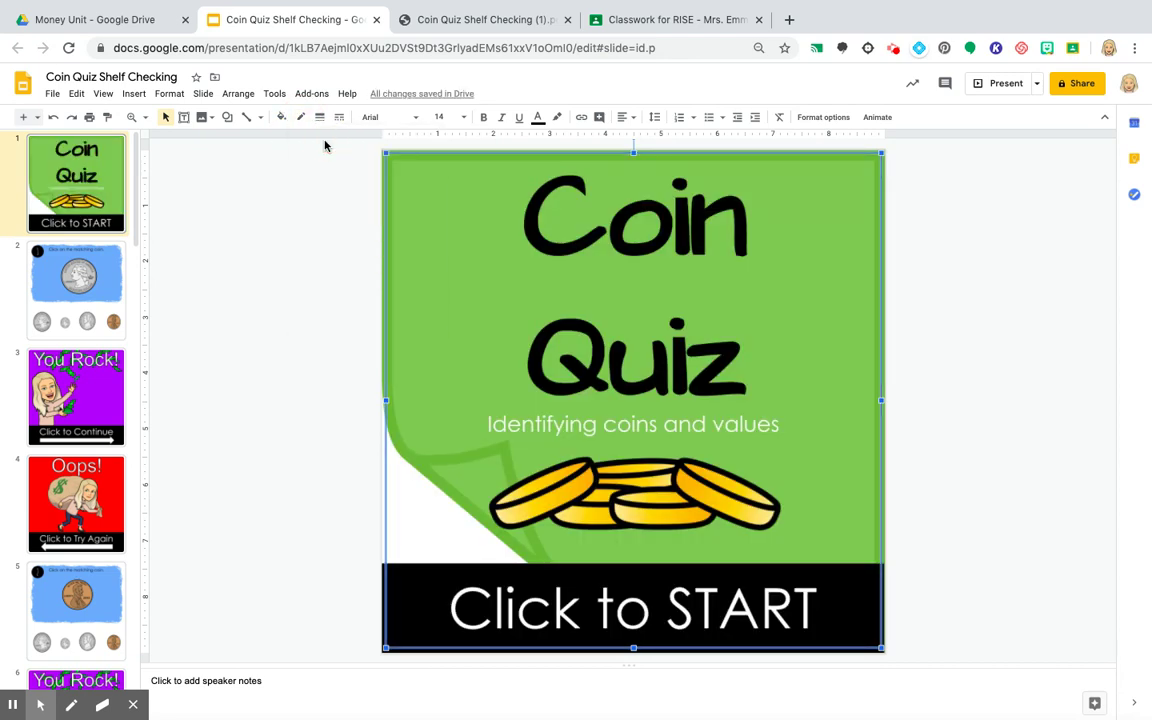
- Hyperlink the rectangle to Slide 2 of this presentation
click(582, 118)
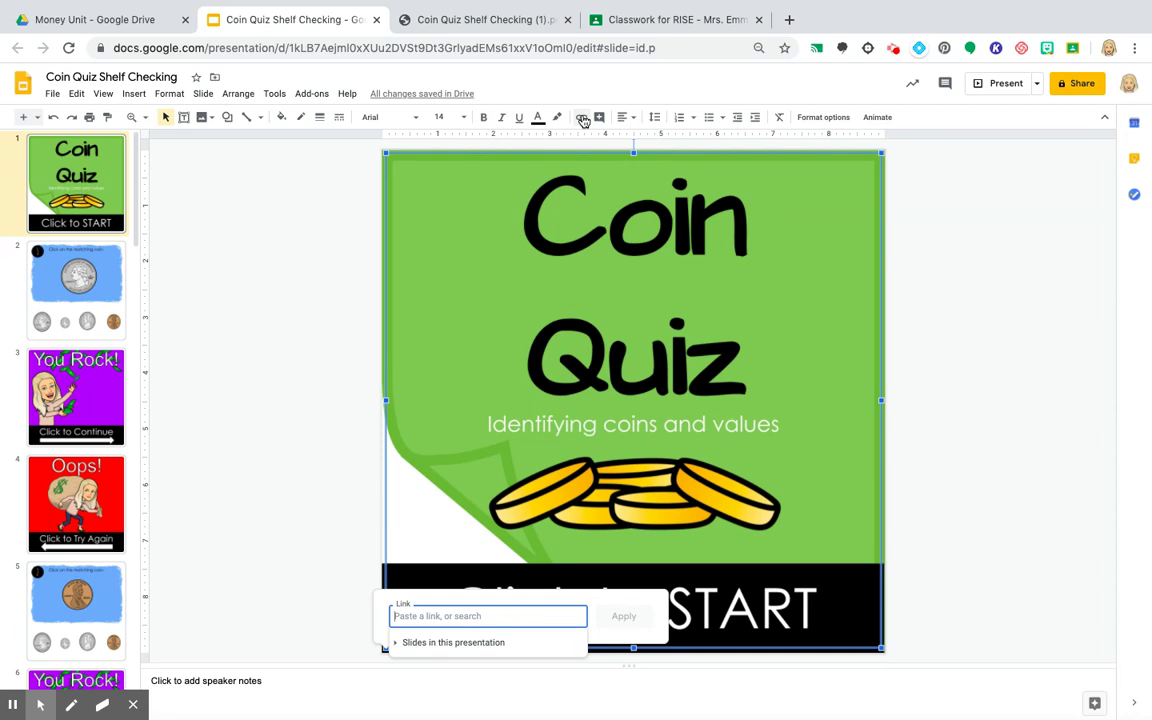
click(456, 643)
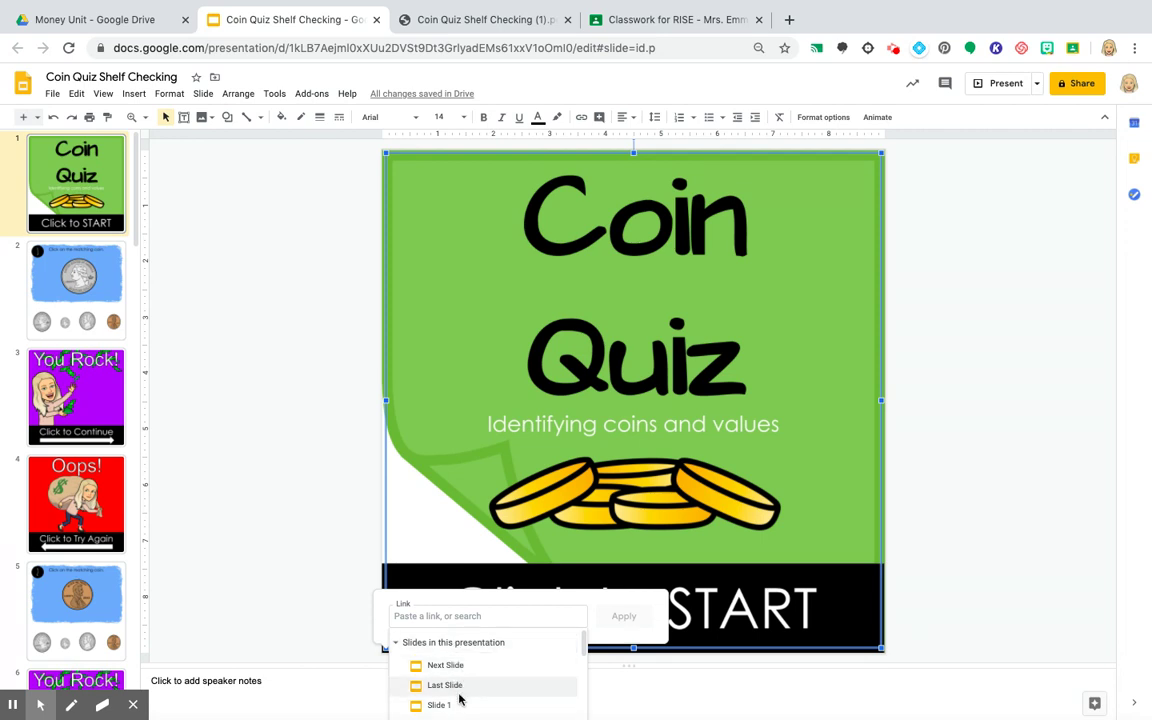
scroll(459, 695, down, 3)
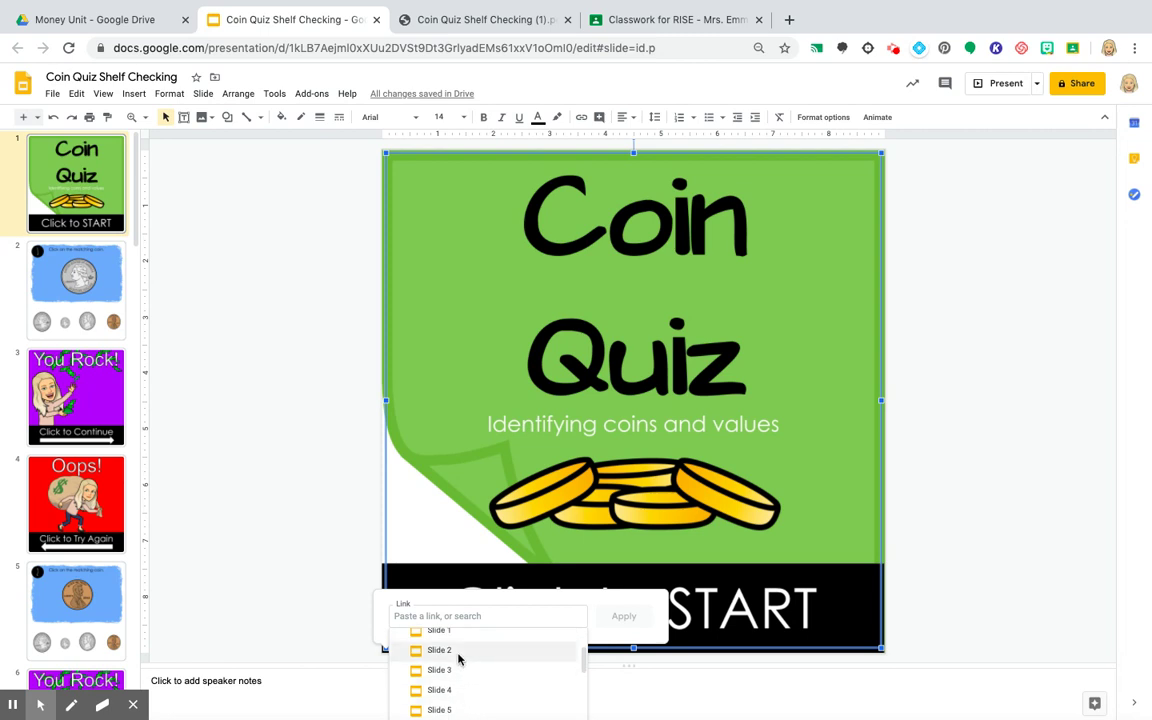
click(459, 651)
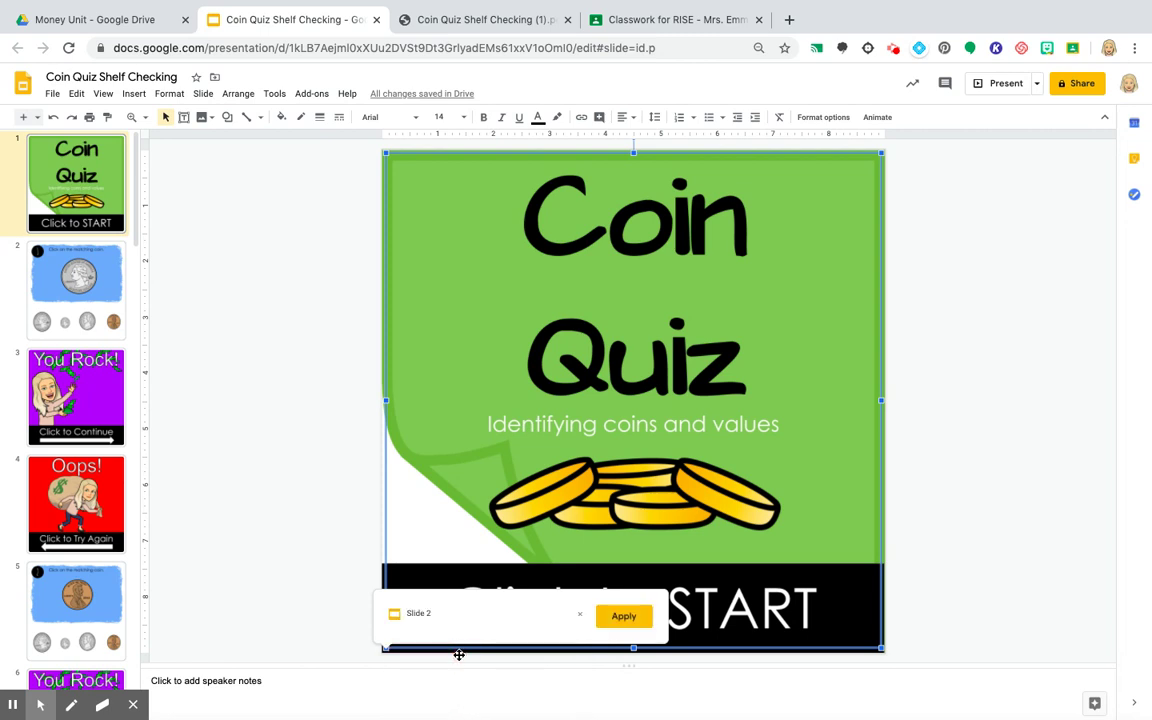
click(620, 618)
- Present from the title slide and click it to confirm it jumps to the quarter question
click(318, 539)
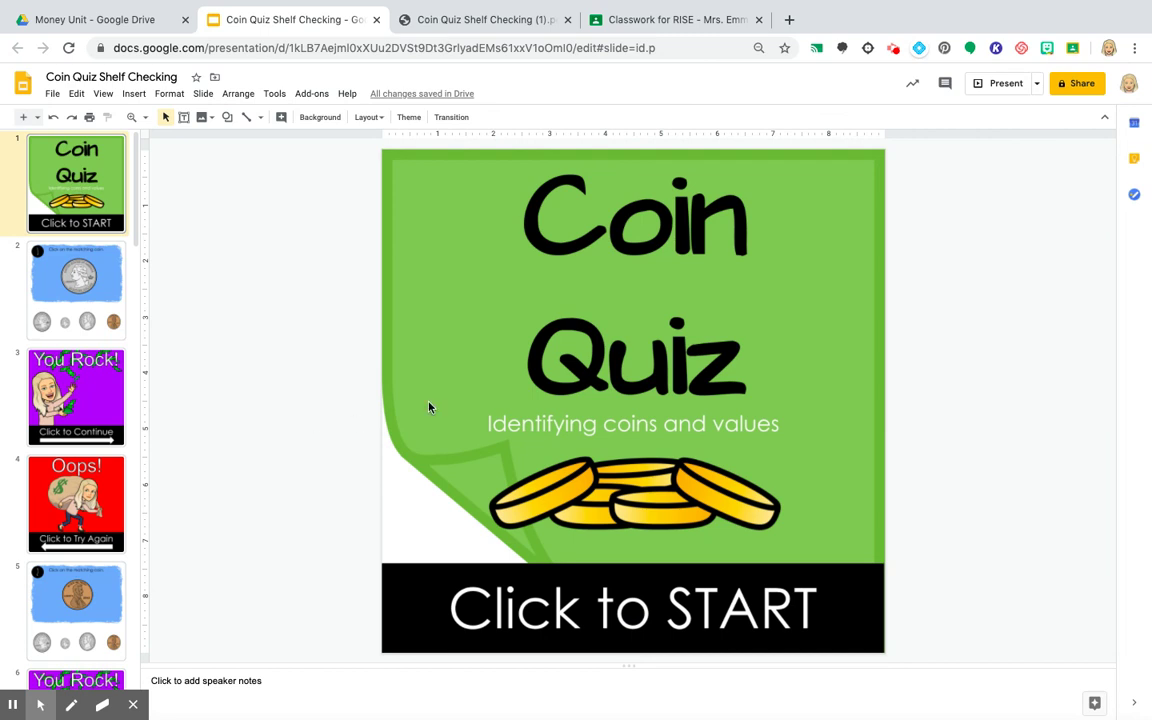
click(998, 90)
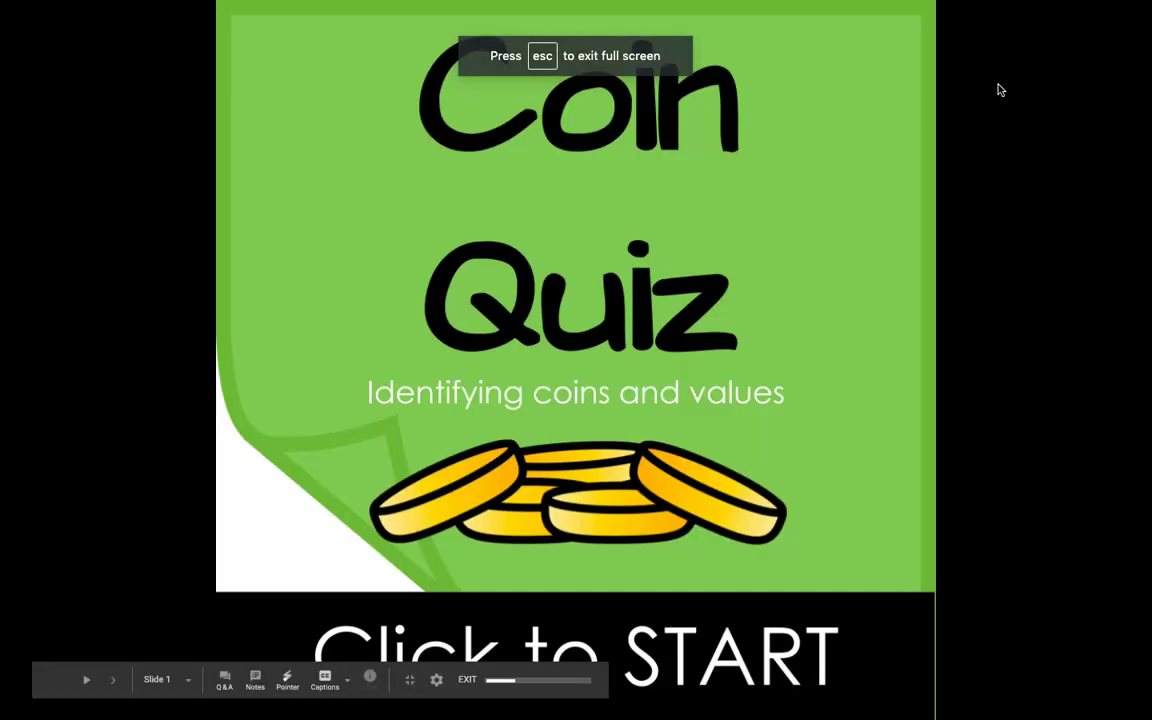
click(674, 318)
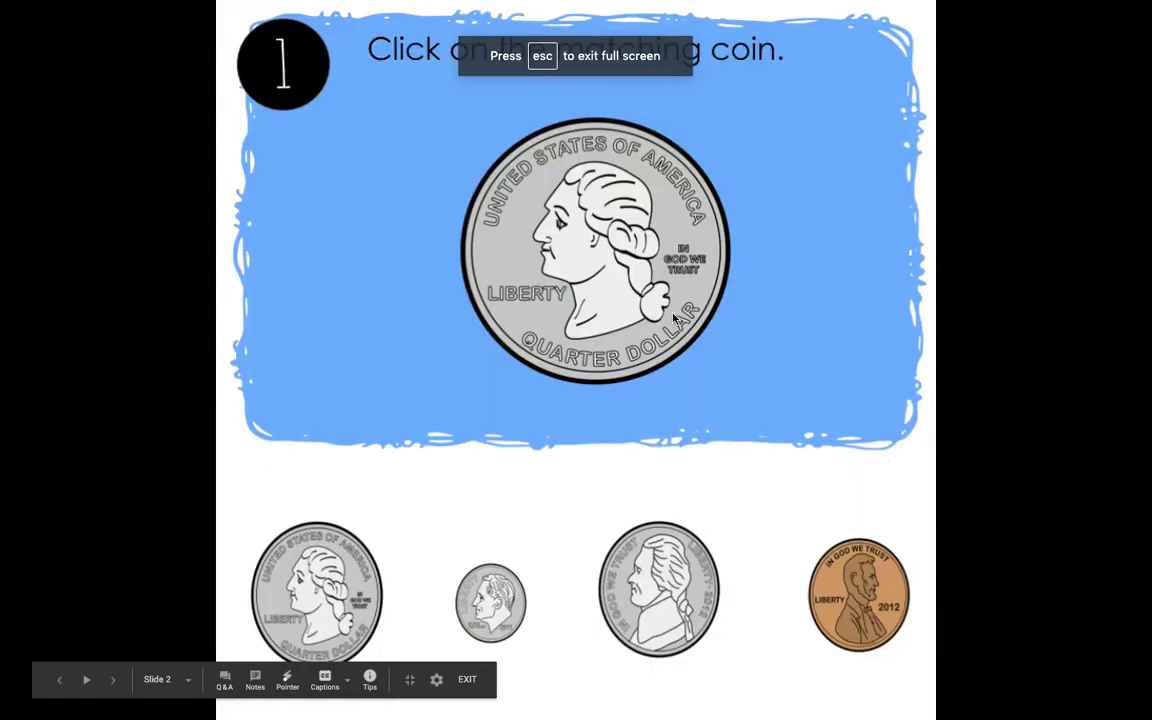